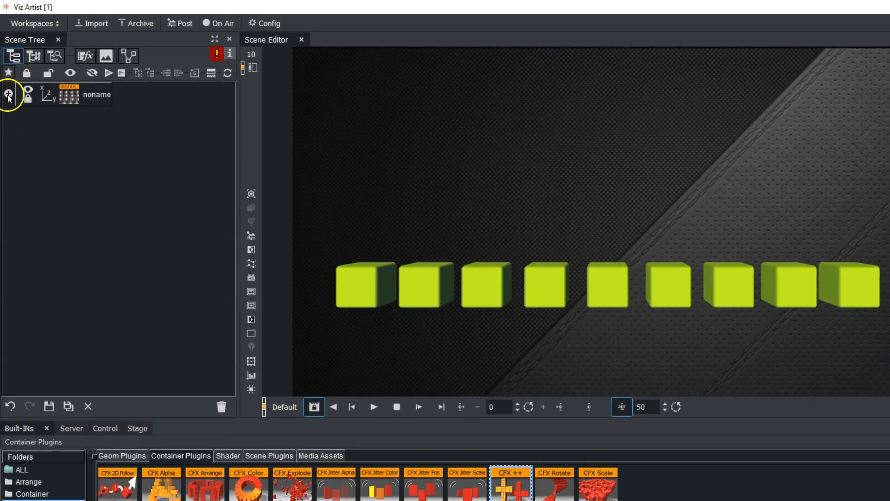
# Add the CFX ++ plugin to the noname group holding the cubes and open the plugin's settings.
pyautogui.click(9, 95)
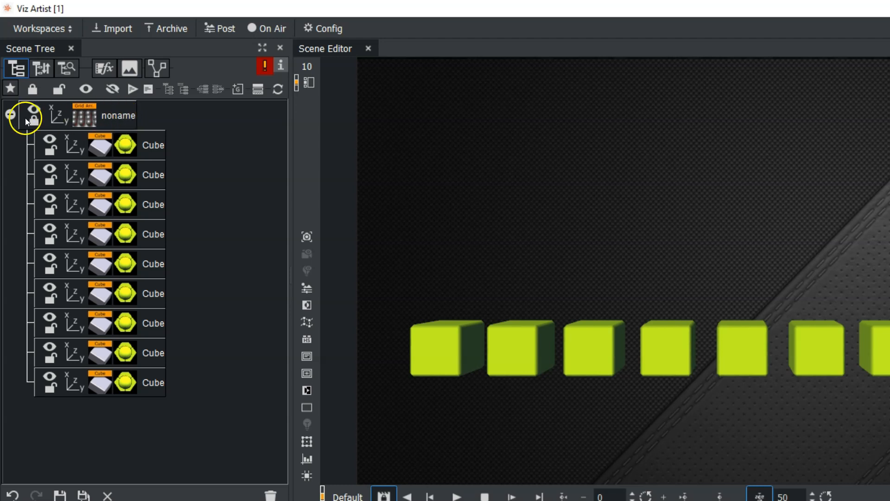
pyautogui.click(10, 114)
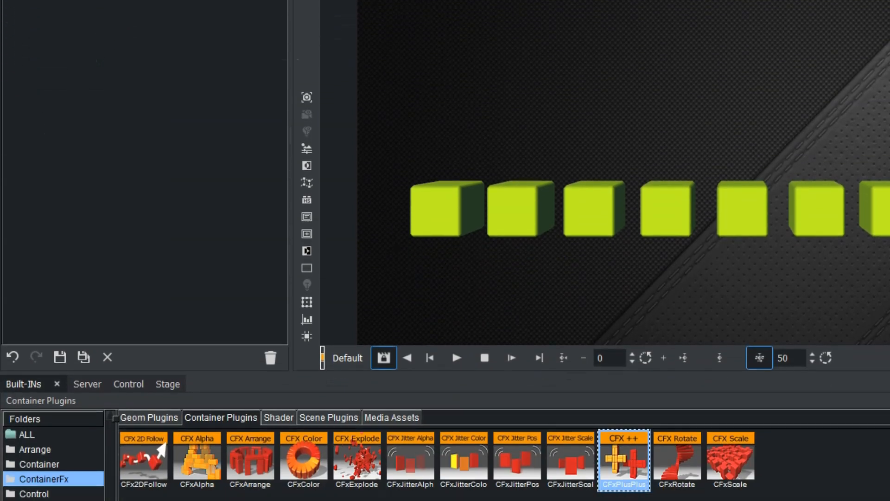
pyautogui.moveTo(624, 459); pyautogui.dragTo(117, 116)
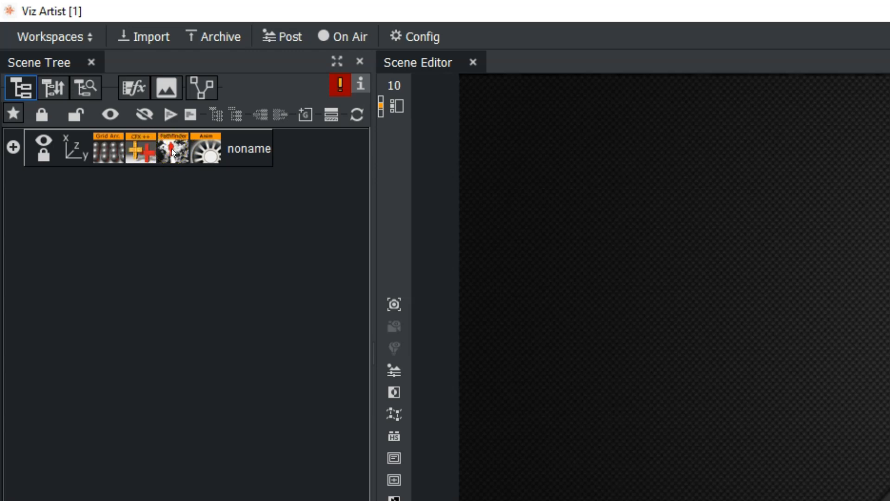
pyautogui.click(143, 148)
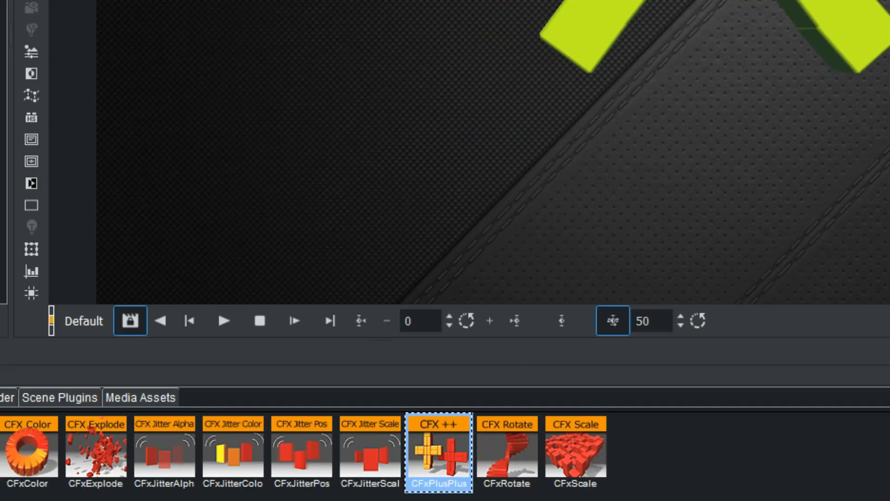
pyautogui.moveTo(597, 57); pyautogui.dragTo(199, 151)
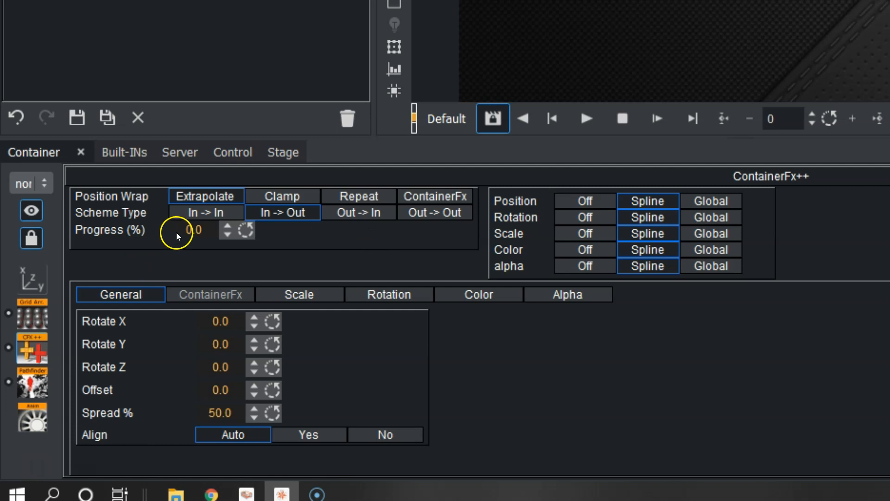
# Set Progress to -5%, Rotate X to 24, Rotate Y to 17, Rotate Z to 26, Offset to -13 and Spread to 100%.
pyautogui.moveTo(173, 231); pyautogui.dragTo(99, 237)
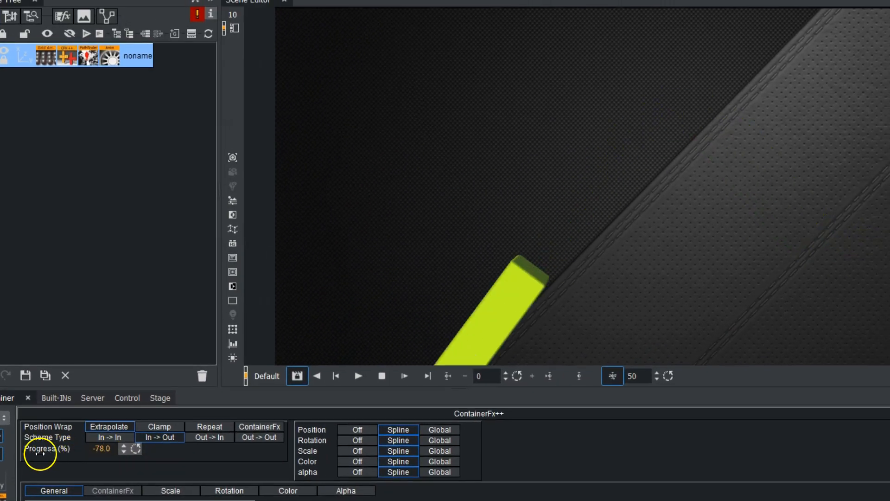
pyautogui.moveTo(40, 453); pyautogui.dragTo(85, 448)
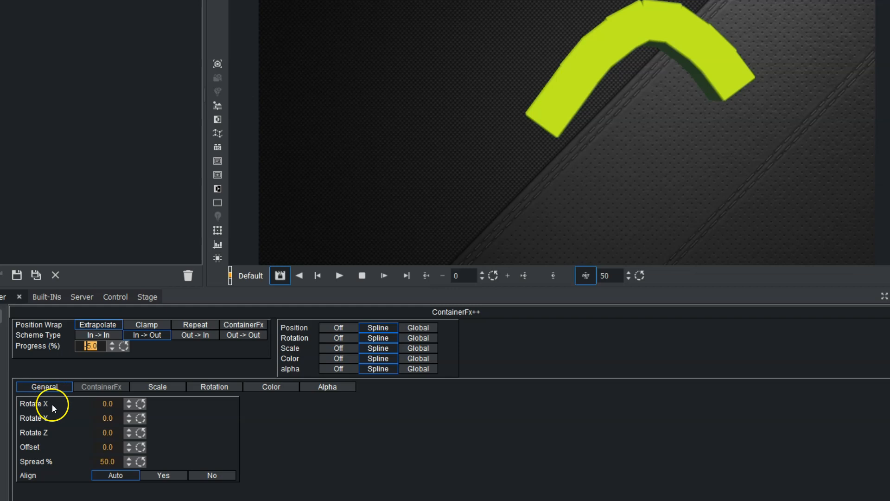
pyautogui.moveTo(103, 404); pyautogui.dragTo(132, 460)
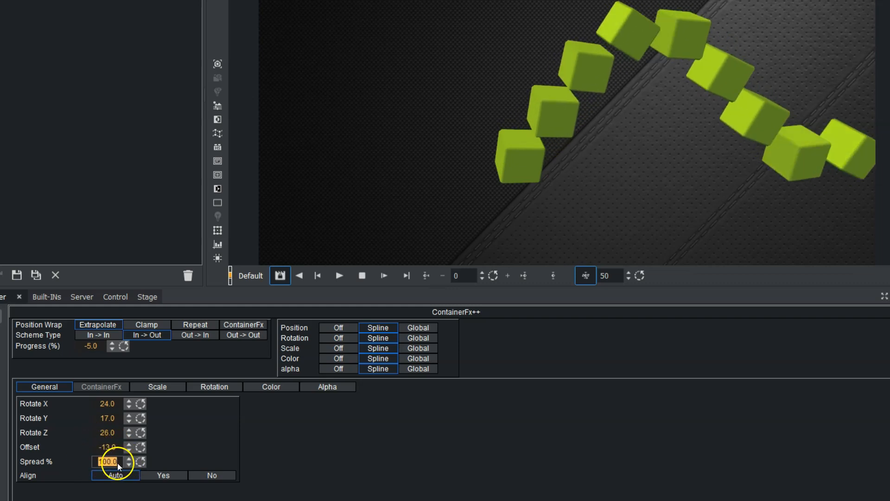
# Reshape the Scale curves by lowering both ends of X, with X falling toward the end, and slightly lowering the start of Z.
pyautogui.click(154, 385)
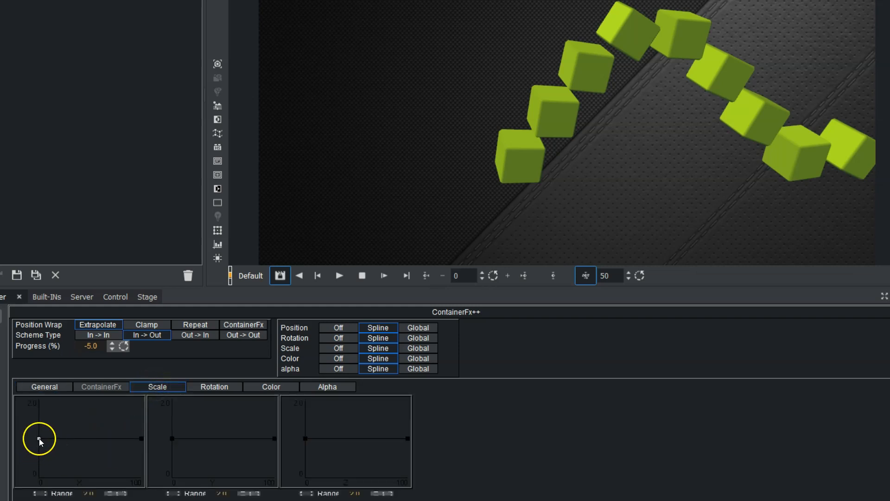
pyautogui.moveTo(39, 438)
pyautogui.mouseDown()
pyautogui.moveTo(41, 465)
pyautogui.moveTo(42, 418)
pyautogui.moveTo(40, 445)
pyautogui.mouseUp()
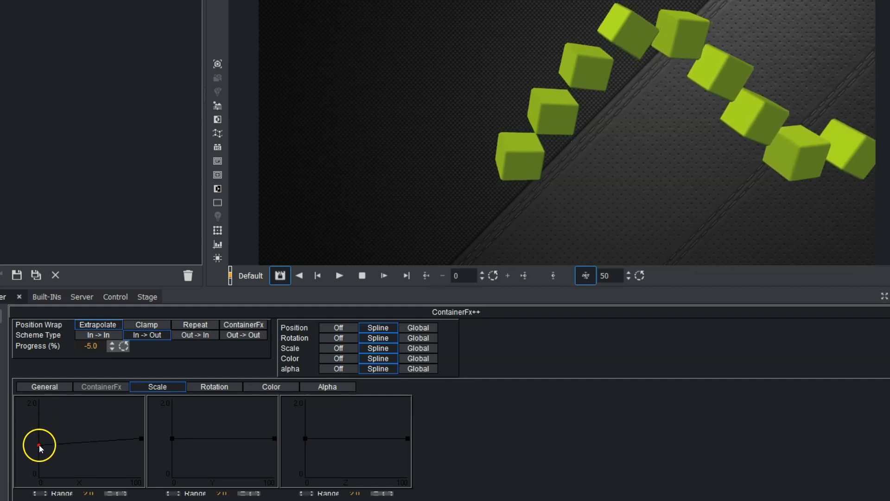
pyautogui.moveTo(142, 438); pyautogui.dragTo(150, 457)
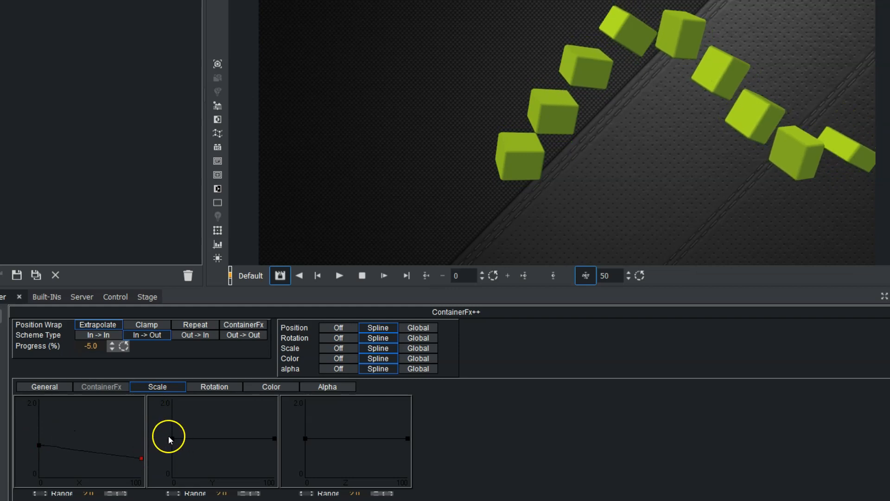
pyautogui.moveTo(171, 439)
pyautogui.mouseDown()
pyautogui.moveTo(175, 420)
pyautogui.moveTo(175, 437)
pyautogui.mouseUp()
pyautogui.moveTo(304, 436)
pyautogui.mouseDown()
pyautogui.moveTo(304, 414)
pyautogui.moveTo(305, 457)
pyautogui.moveTo(305, 444)
pyautogui.mouseUp()
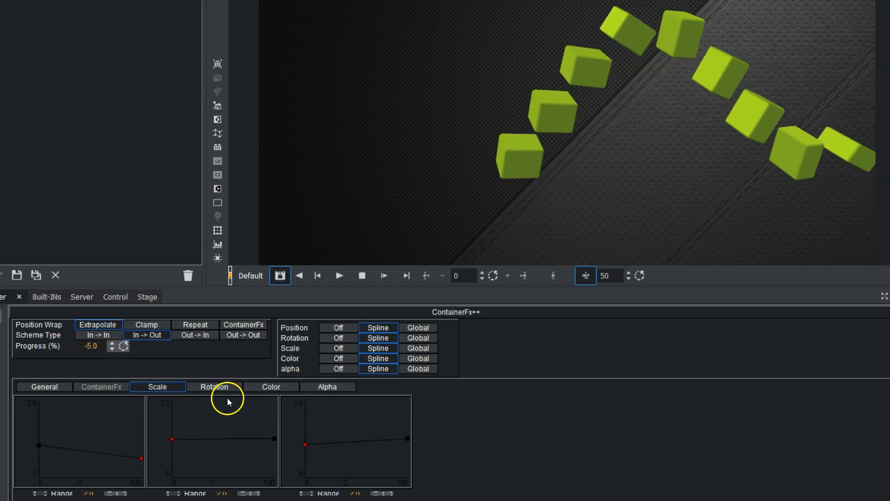
# Reshape the Rotation curves so X rises from a negative start to about 360 and Y falls from 0 to a negative end.
pyautogui.click(202, 387)
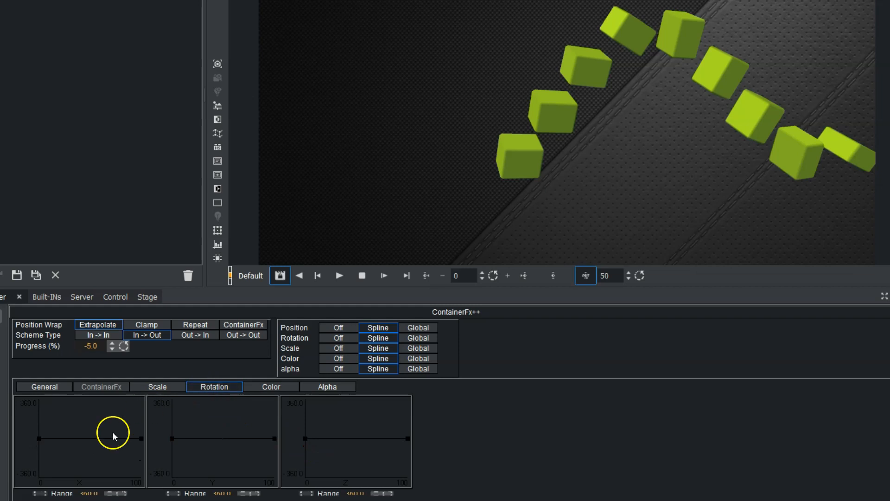
pyautogui.moveTo(142, 438); pyautogui.dragTo(152, 402)
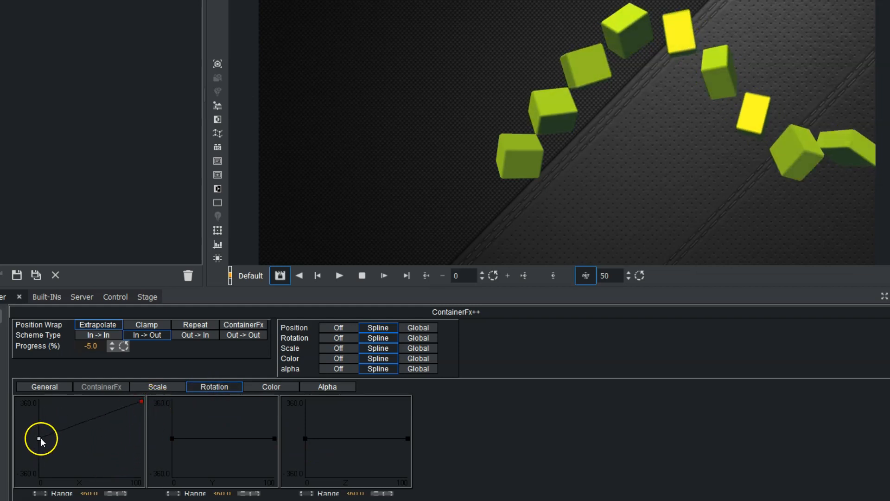
pyautogui.moveTo(41, 438); pyautogui.dragTo(41, 468)
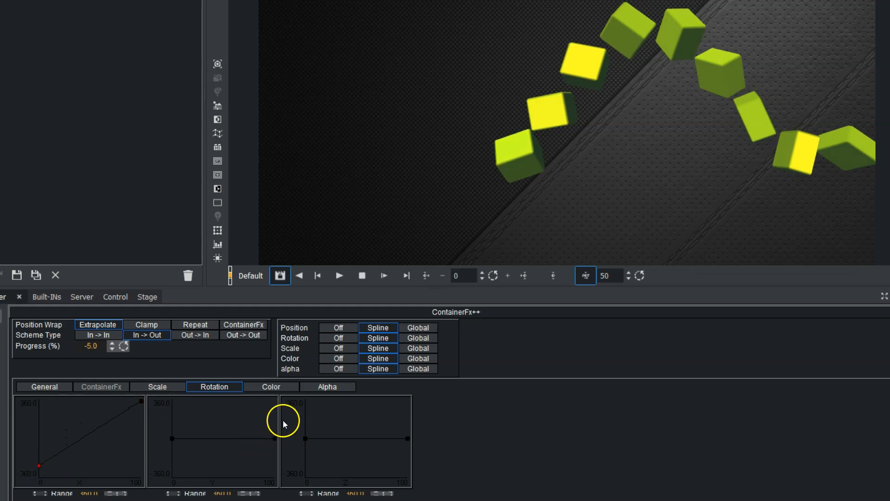
pyautogui.moveTo(275, 439); pyautogui.dragTo(278, 410)
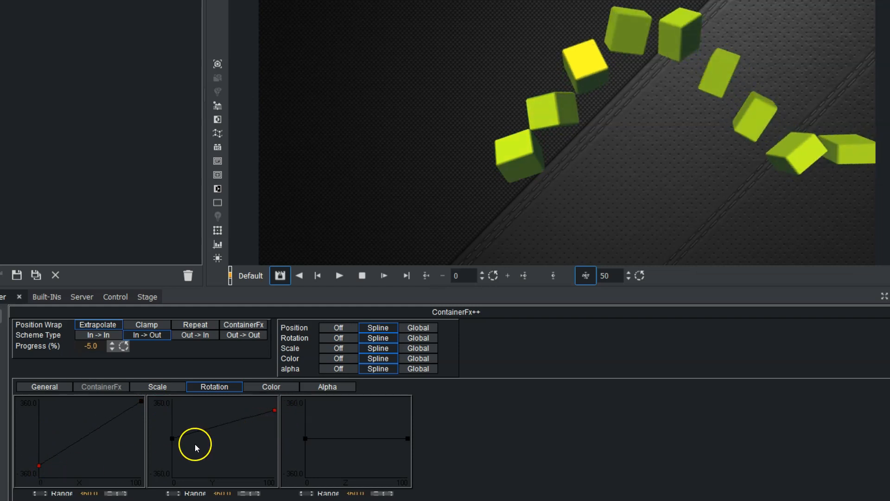
pyautogui.moveTo(171, 441); pyautogui.dragTo(171, 463)
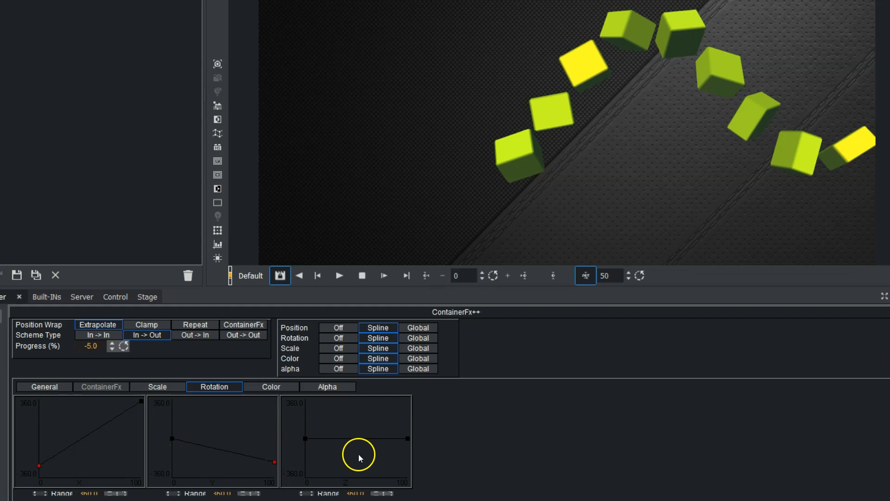
# Color the gradient's start cyan with R 9 and add a blue key near its middle with R 9, G 55, B 255.
pyautogui.click(272, 387)
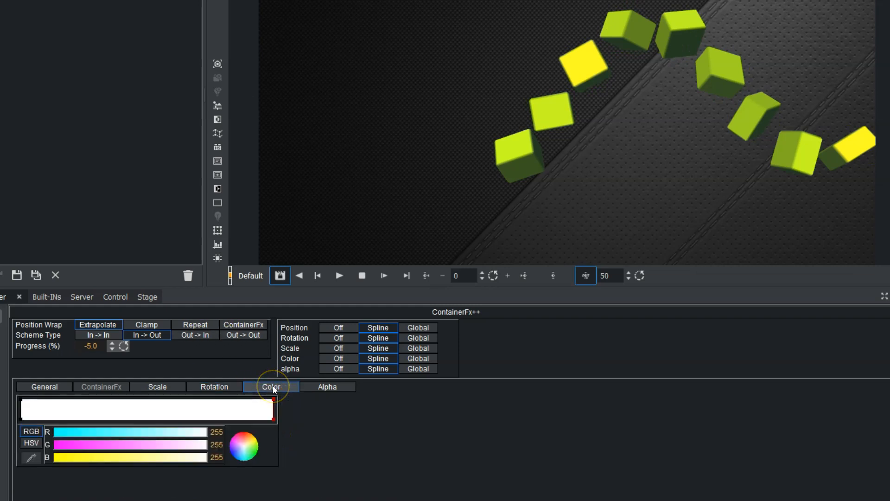
pyautogui.click(20, 420)
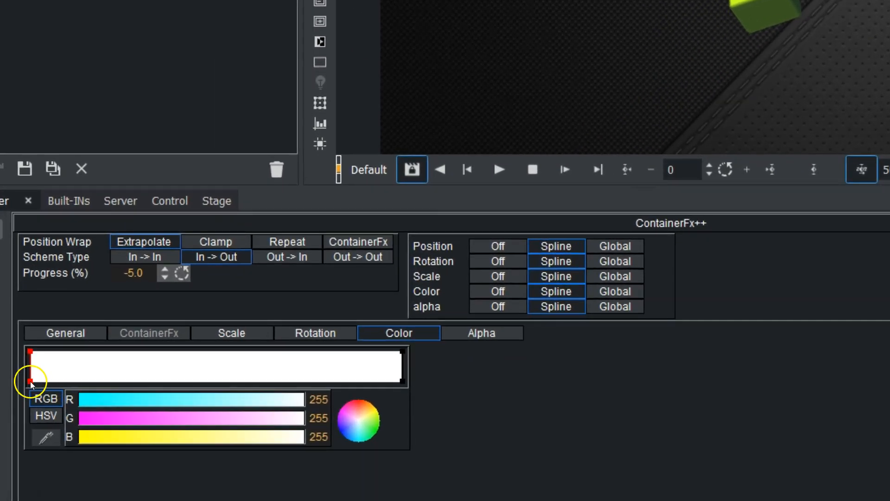
pyautogui.click(87, 402)
pyautogui.click(188, 376)
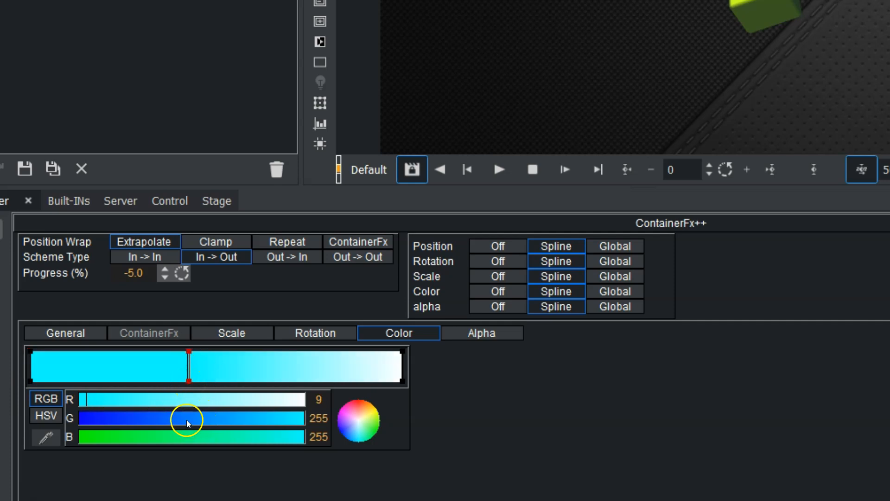
pyautogui.moveTo(114, 422); pyautogui.dragTo(126, 417)
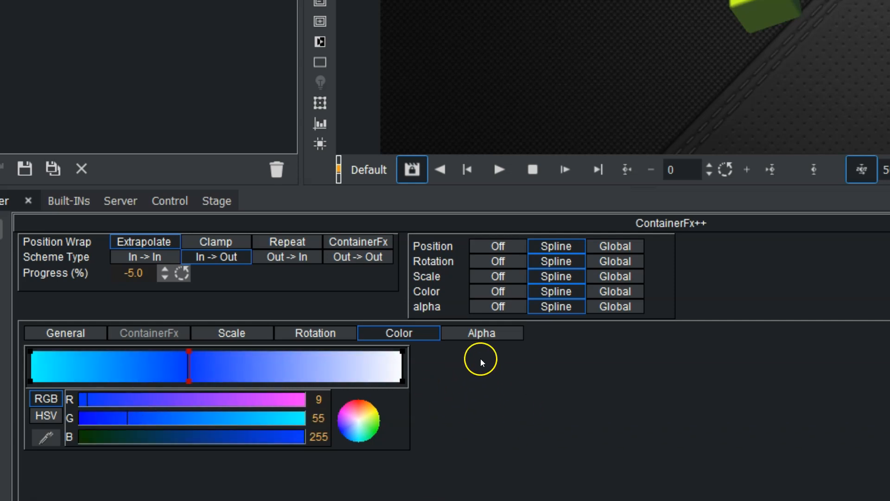
# Shape the Alpha curve to rise from a low start value to nearly 100 at the end.
pyautogui.click(489, 332)
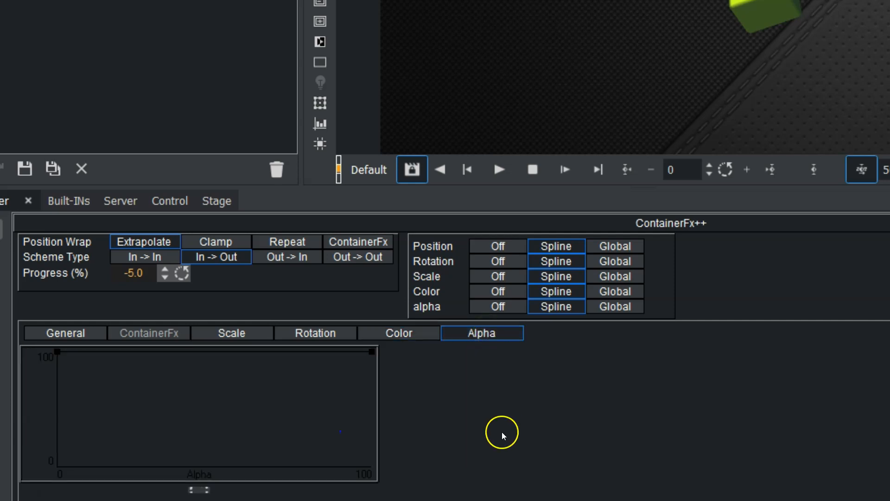
pyautogui.moveTo(374, 352); pyautogui.dragTo(360, 471)
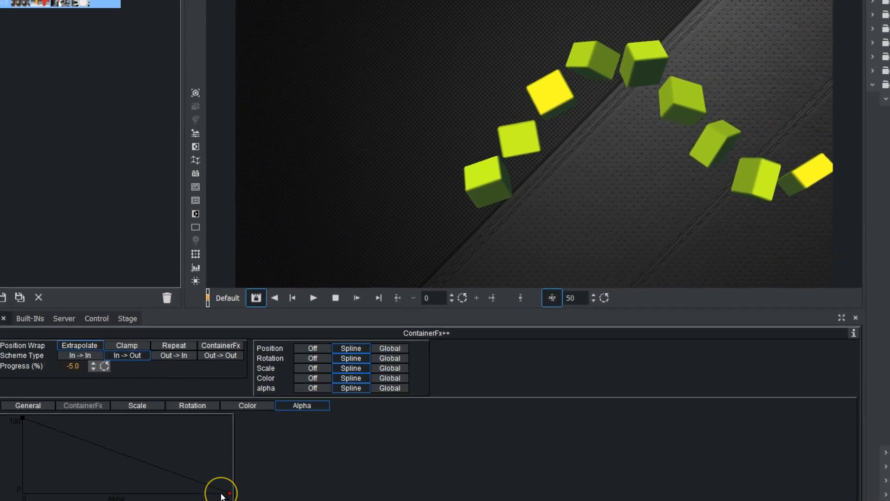
pyautogui.moveTo(223, 482); pyautogui.dragTo(242, 423)
pyautogui.moveTo(22, 418); pyautogui.dragTo(12, 474)
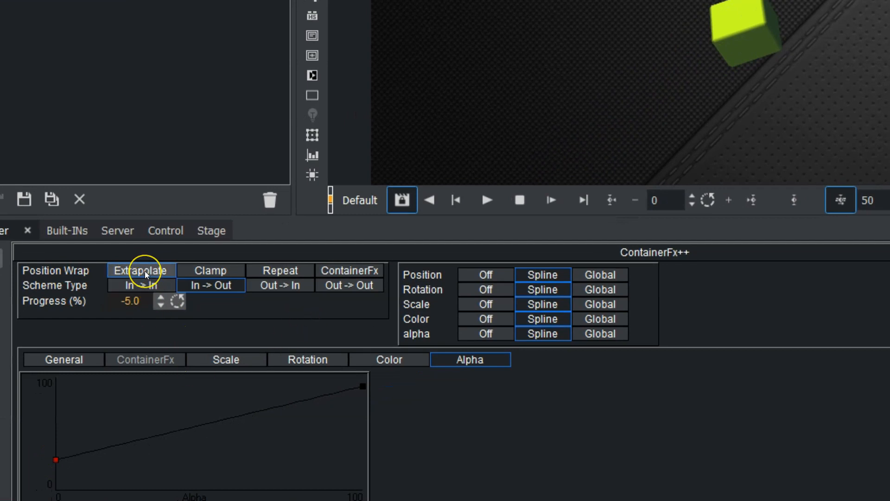
# Set Position Wrap to Repeat after trying Clamp, and set Progress to 21%.
pyautogui.click(210, 271)
pyautogui.click(269, 270)
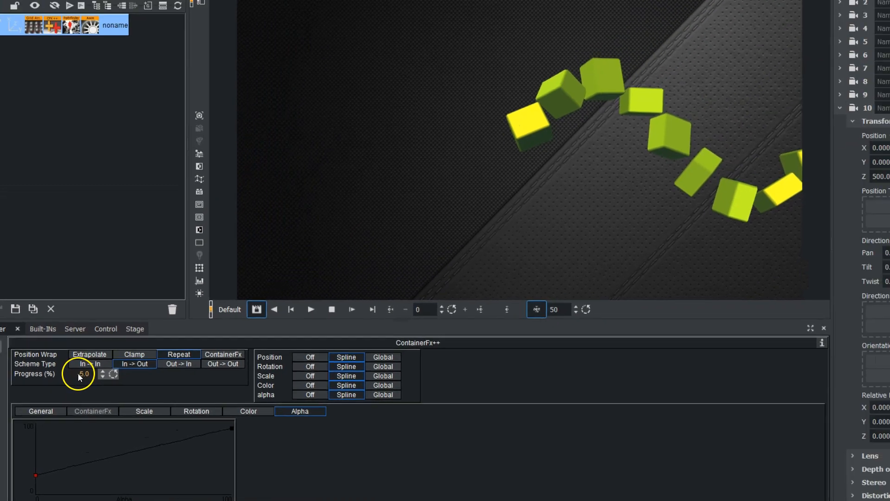
pyautogui.moveTo(122, 301); pyautogui.dragTo(233, 300)
pyautogui.moveTo(146, 374); pyautogui.dragTo(92, 375)
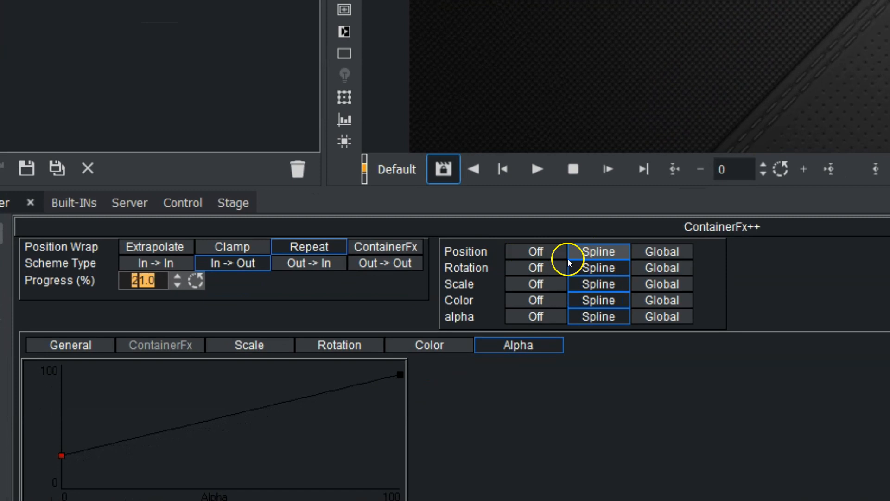
# Try the Off and Global modes for Position, and return it to Spline.
pyautogui.click(536, 255)
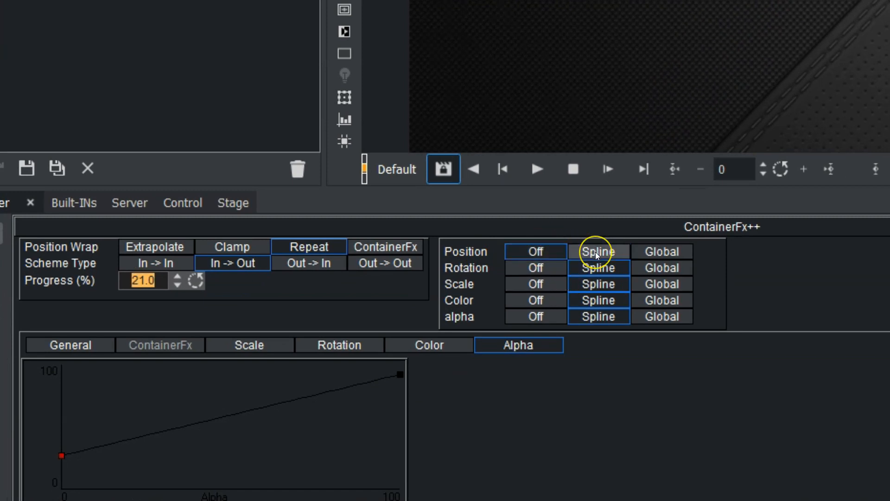
pyautogui.click(653, 250)
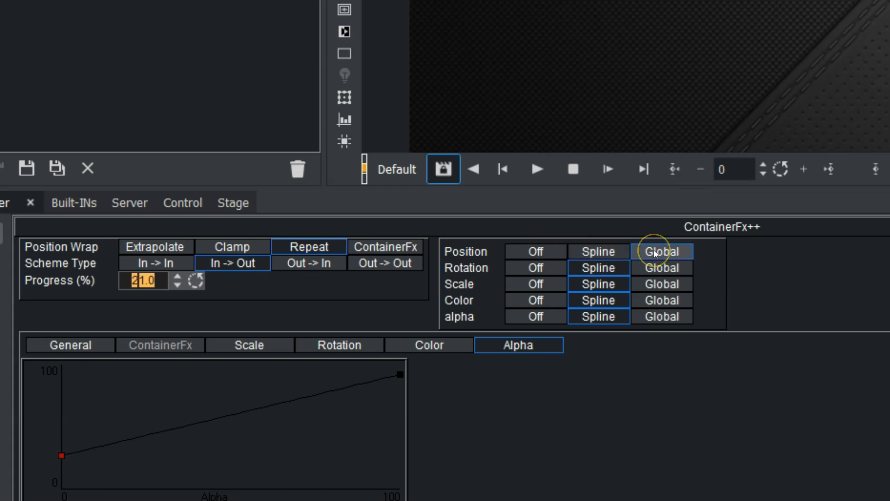
pyautogui.click(614, 247)
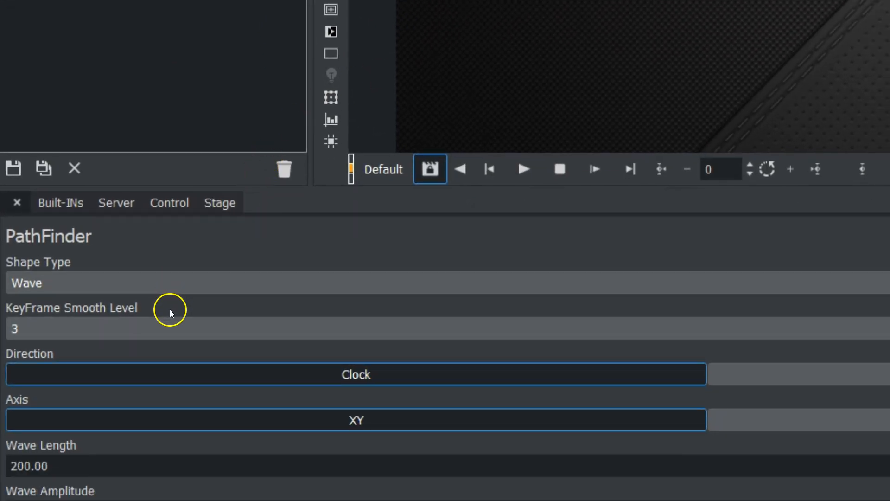
# Change the PathFinder shape type to Circle.
pyautogui.click(172, 284)
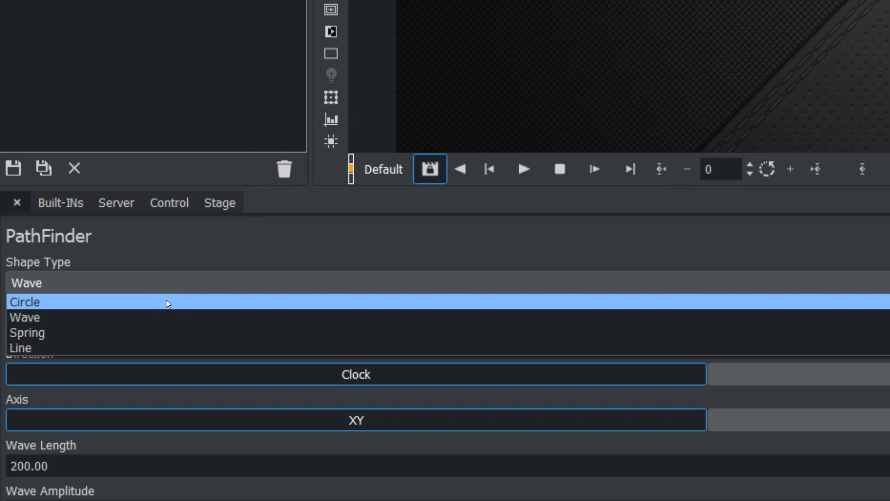
pyautogui.click(168, 303)
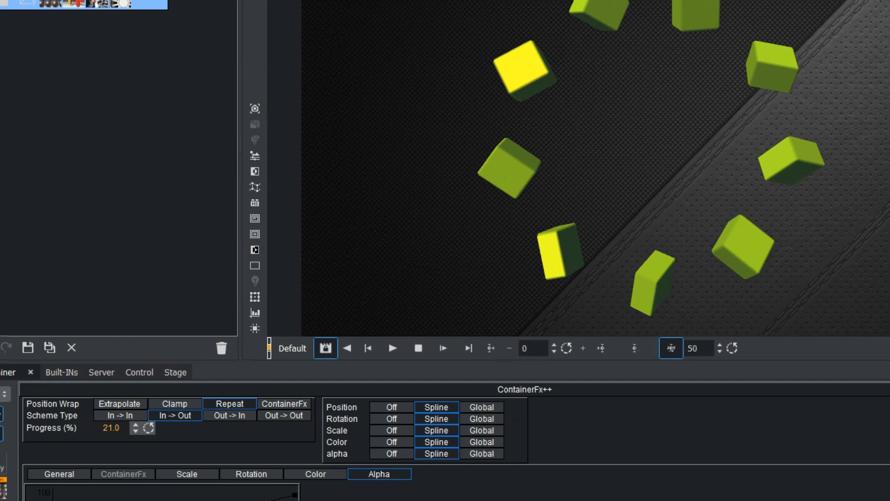
# Keyframe the Progress value from 0% at frame 0 to 159% at a later frame, and play the animation.
pyautogui.moveTo(99, 428); pyautogui.dragTo(76, 438)
pyautogui.click(149, 431)
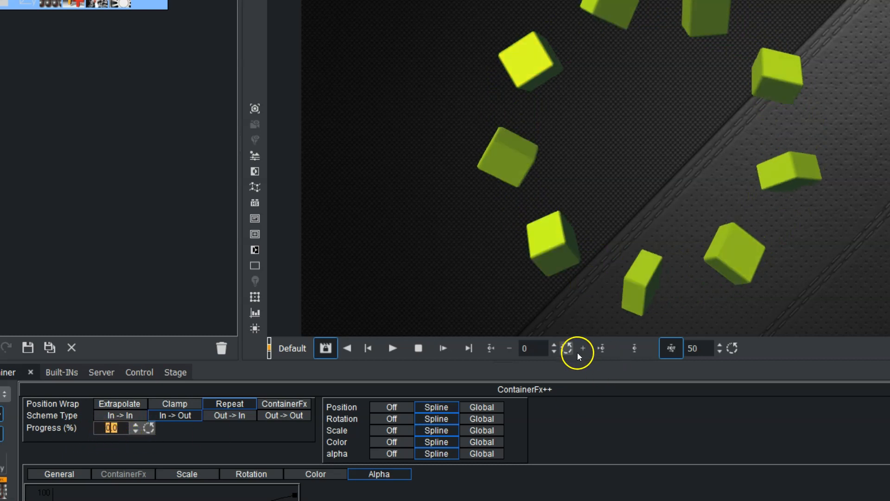
pyautogui.click(620, 351)
pyautogui.moveTo(124, 430); pyautogui.dragTo(212, 419)
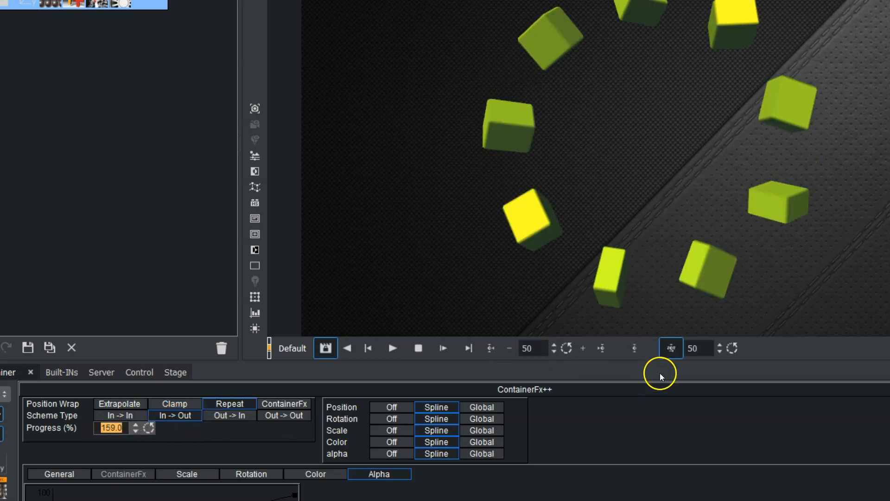
pyautogui.click(636, 345)
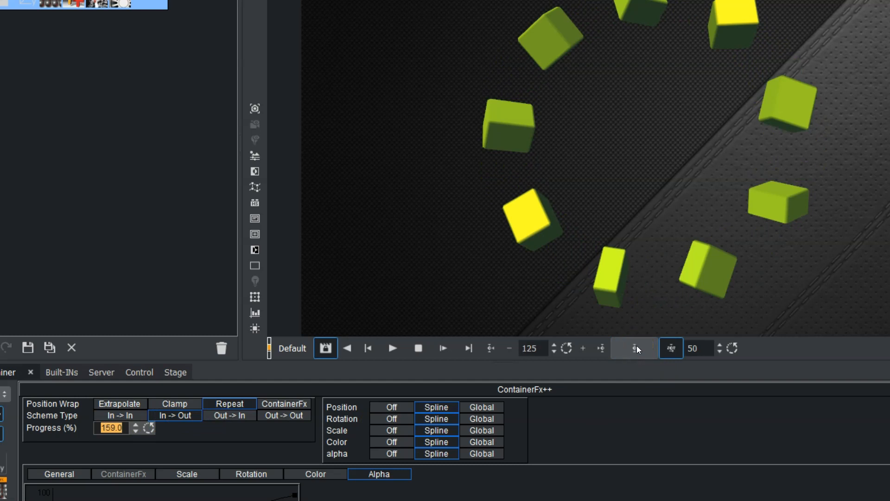
pyautogui.click(393, 348)
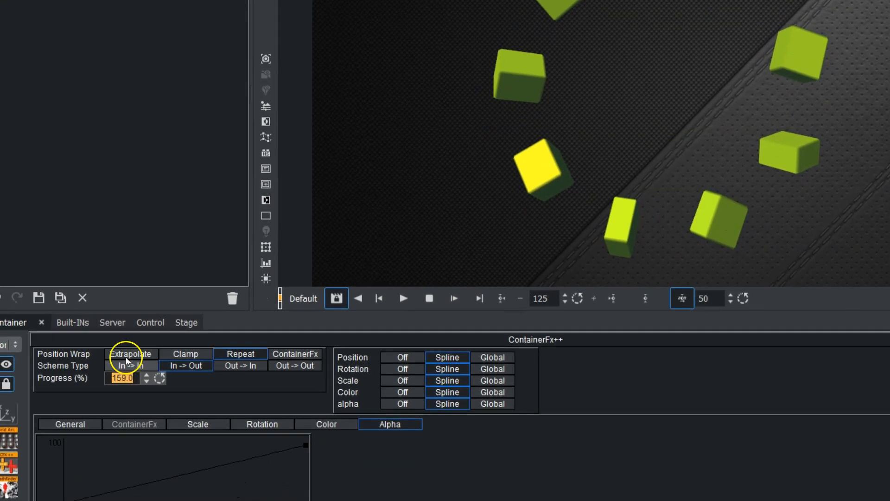
# Change the PathFinder shape type from Circle to Spring on the cube container.
pyautogui.click(198, 424)
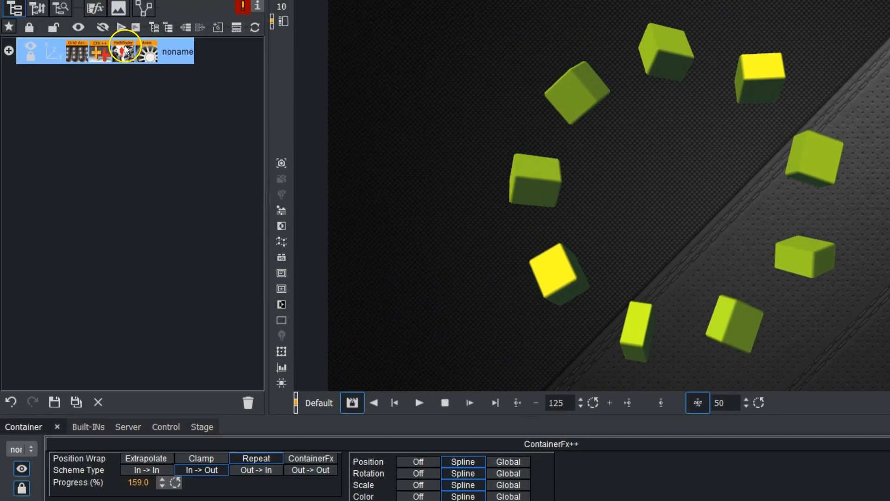
pyautogui.click(127, 70)
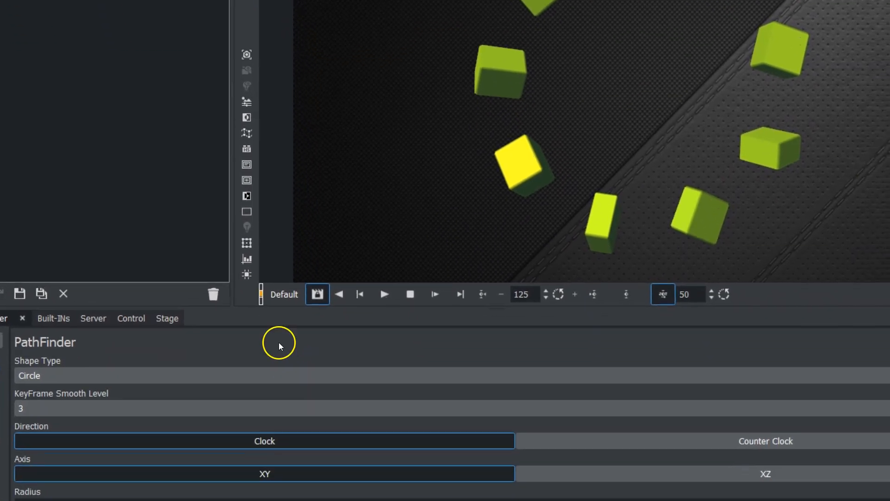
pyautogui.click(159, 454)
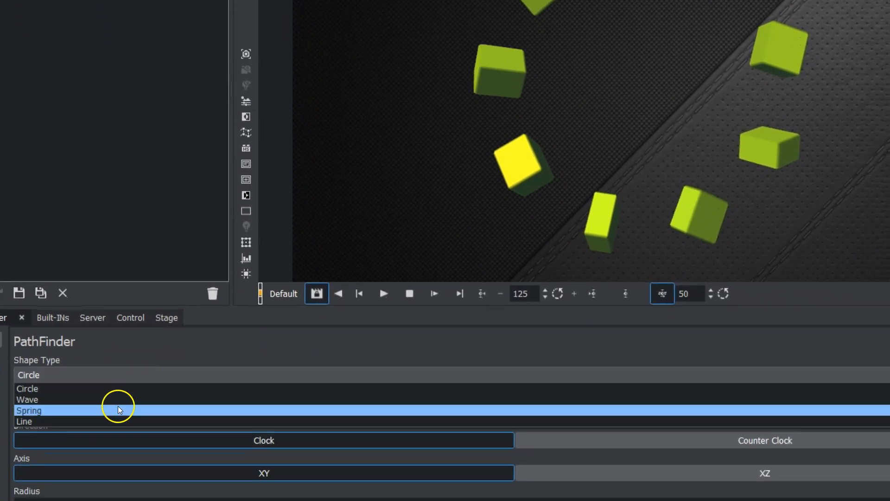
pyautogui.click(119, 410)
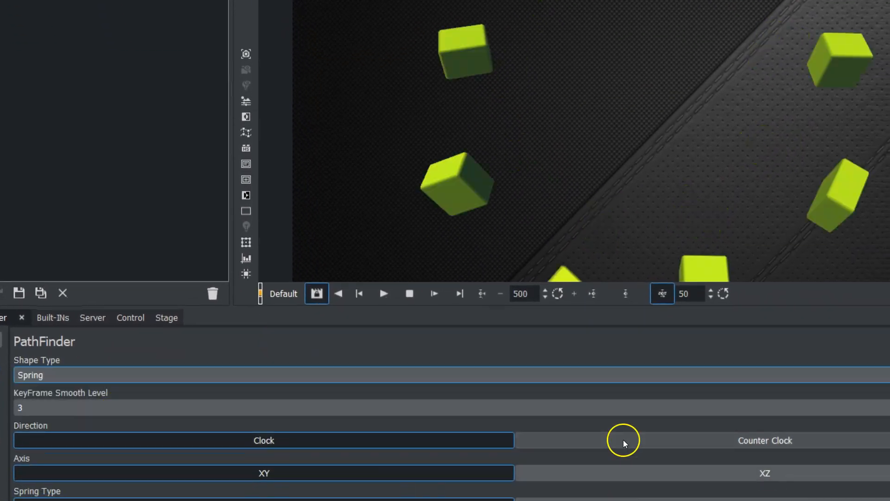
# Reduce the PathFinder spring radius to 155.2, and play and stop the animation.
pyautogui.scroll(-2, 649, 445)
pyautogui.moveTo(153, 457); pyautogui.dragTo(0, 452)
pyautogui.moveTo(66, 457); pyautogui.dragTo(0, 457)
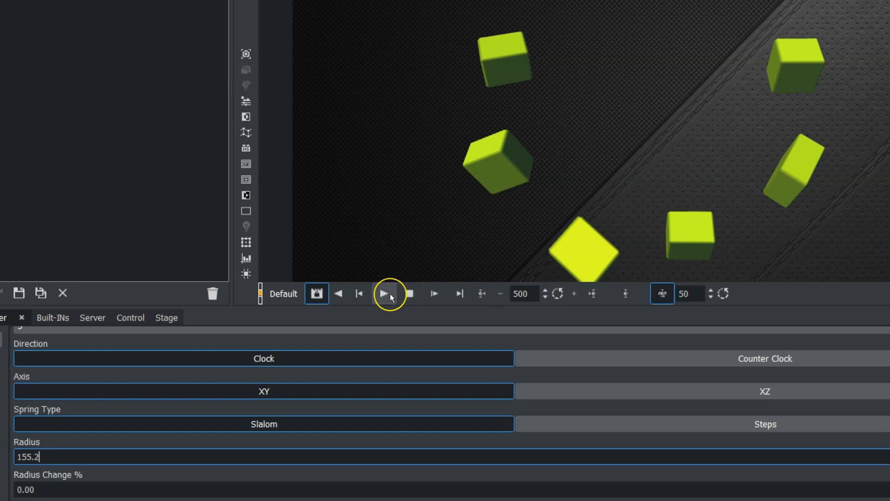
pyautogui.click(390, 293)
pyautogui.click(416, 300)
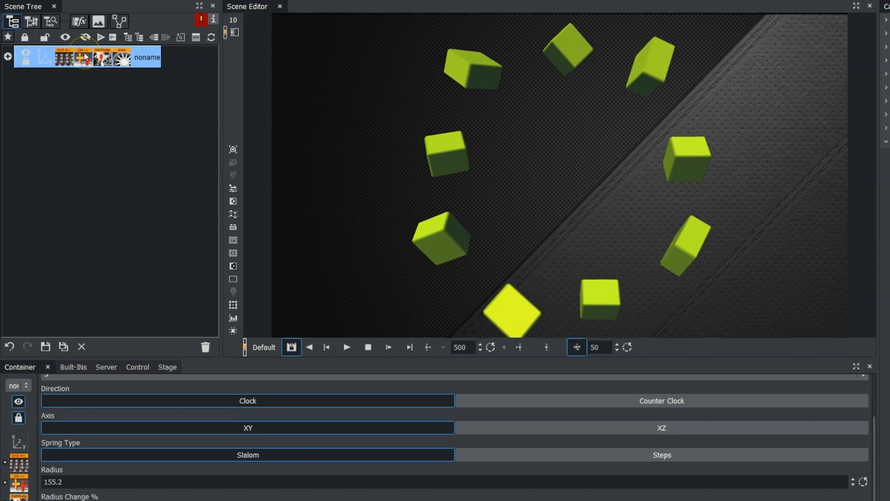
# Return to the CFX ++ plugin settings of the cube container and set Progress to 36%.
pyautogui.click(84, 57)
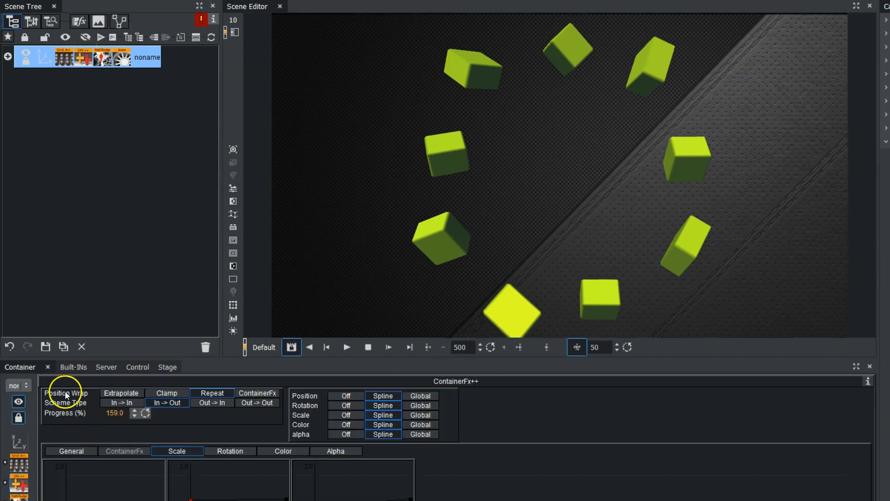
pyautogui.click(102, 57)
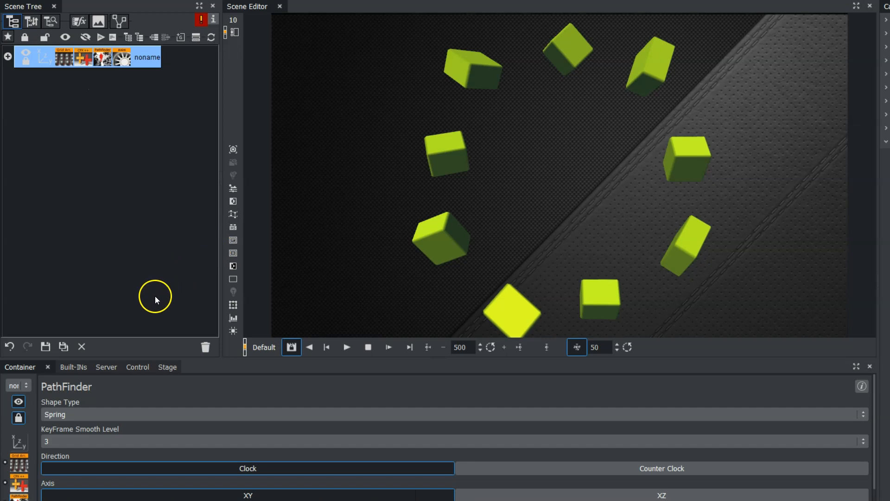
pyautogui.click(82, 57)
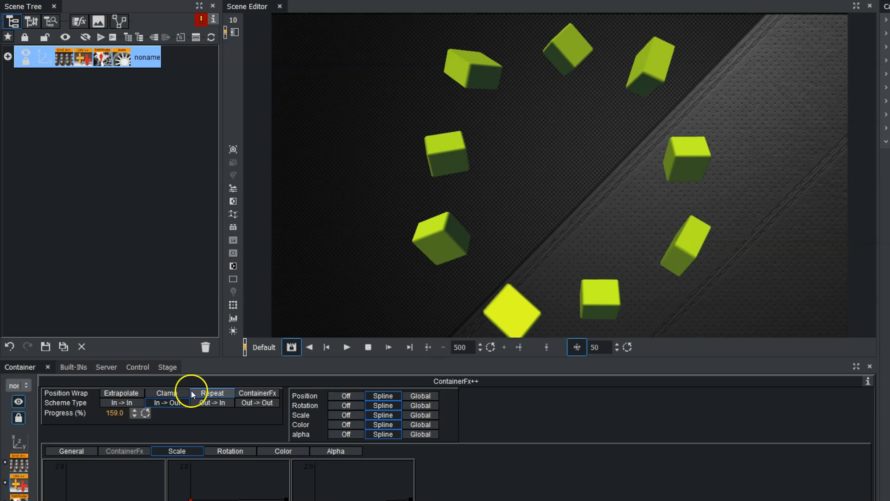
pyautogui.moveTo(121, 416); pyautogui.dragTo(53, 424)
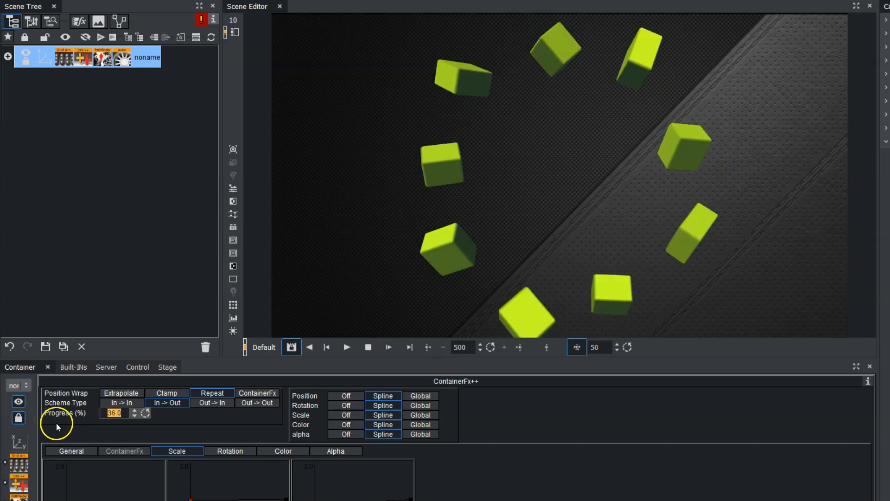